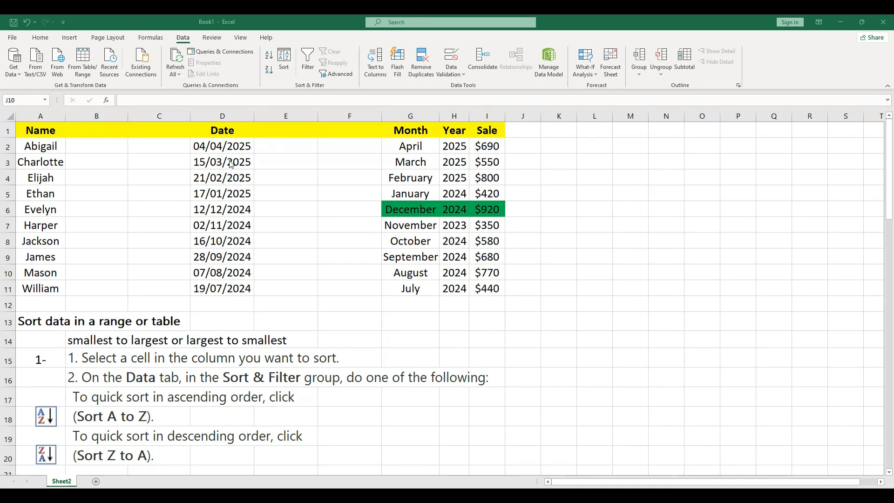
- Review the Name list, the Date list and the Month, Year and Sale table by selecting each of them
{"action": "left_click_drag", "start_coordinate": [41, 131], "coordinate": [51, 287]}
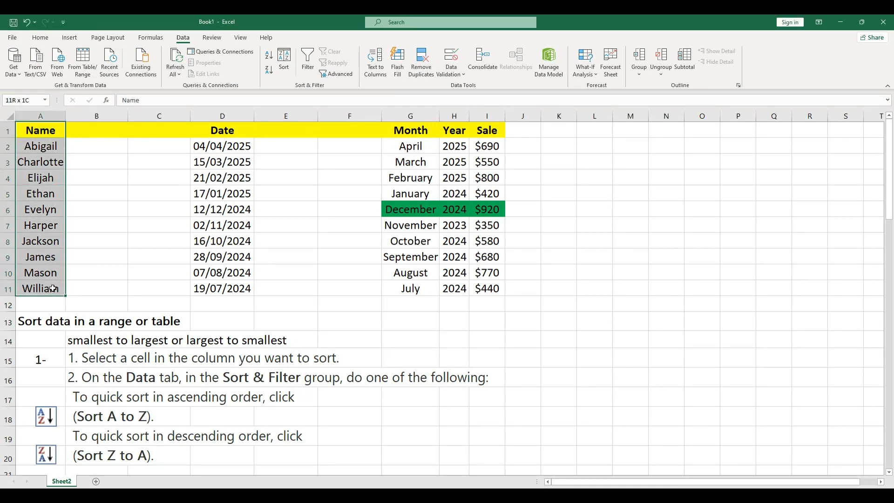
{"action": "left_click_drag", "start_coordinate": [235, 130], "coordinate": [242, 291]}
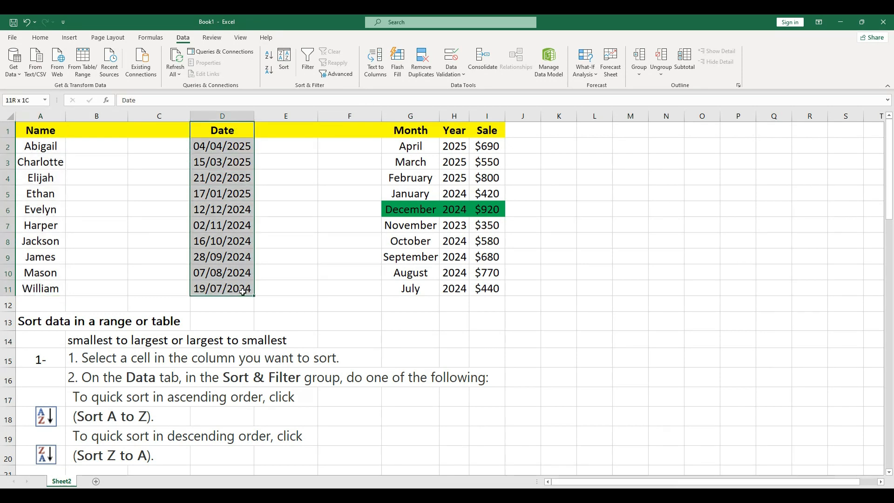
{"action": "left_click_drag", "start_coordinate": [424, 116], "coordinate": [487, 117]}
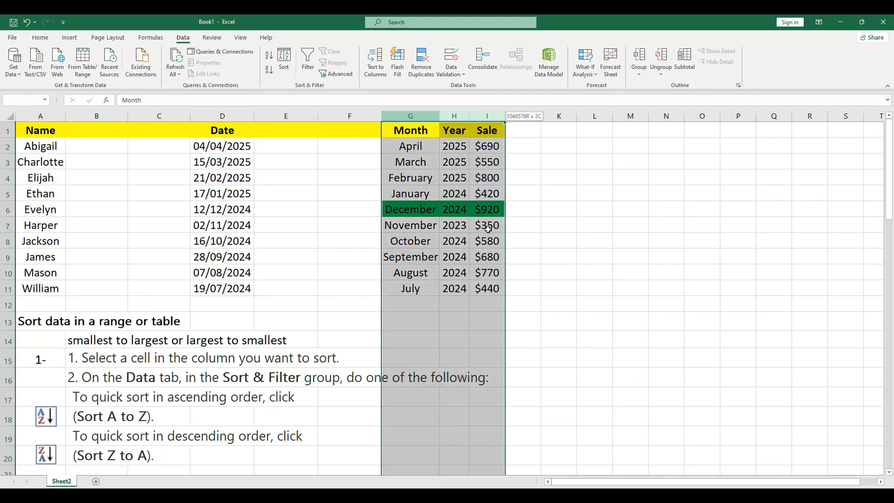
{"action": "left_click", "coordinate": [559, 193]}
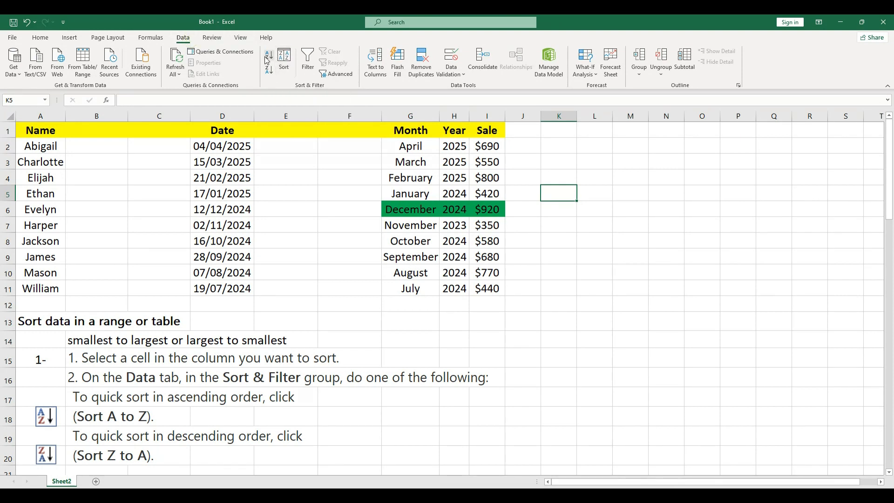
- Examine the sort and filter commands offered under Sort & Filter without applying any
{"action": "left_click", "coordinate": [37, 40]}
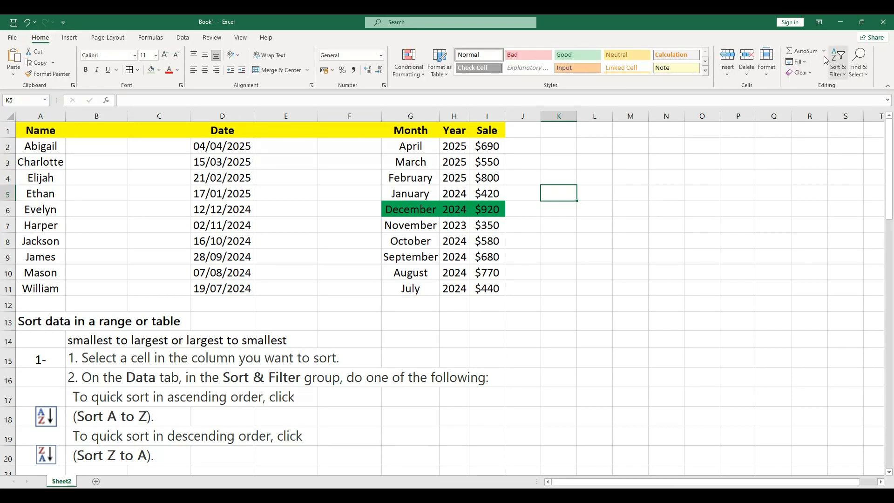
{"action": "left_click", "coordinate": [841, 60]}
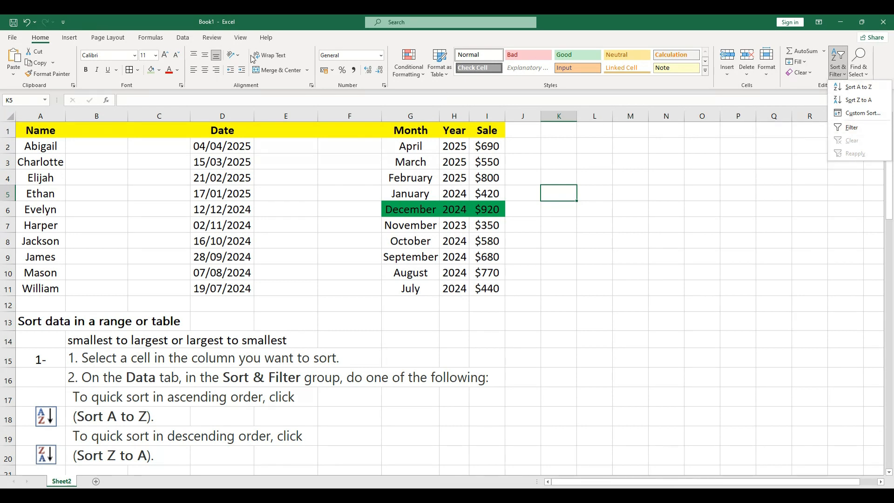
{"action": "left_click", "coordinate": [180, 39]}
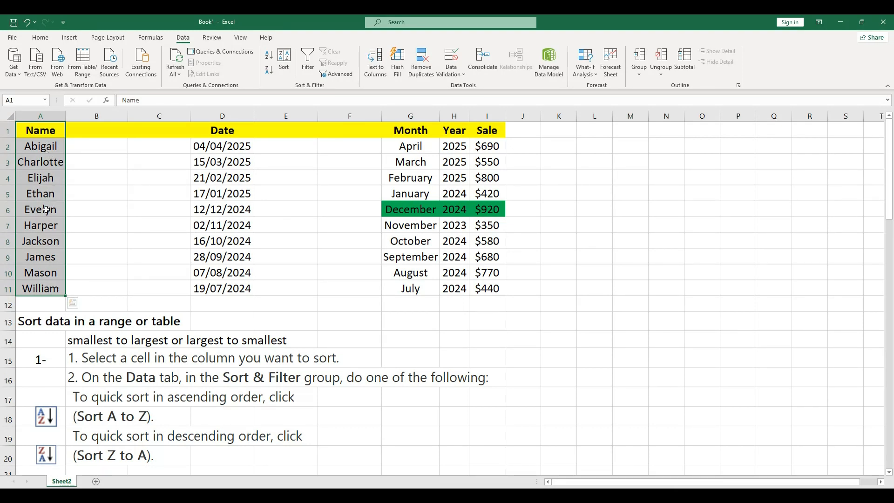
- Sort the Name list in column A in descending order, Z to A
{"action": "left_click", "coordinate": [46, 209]}
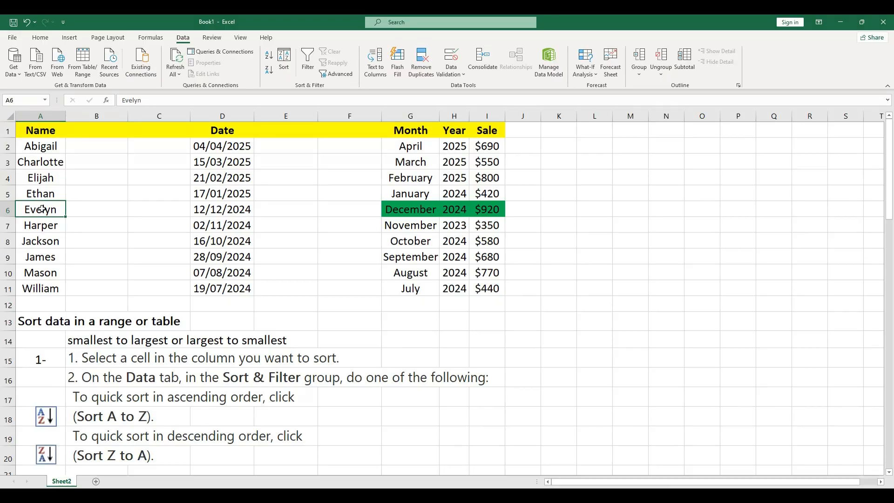
{"action": "left_click", "coordinate": [269, 69]}
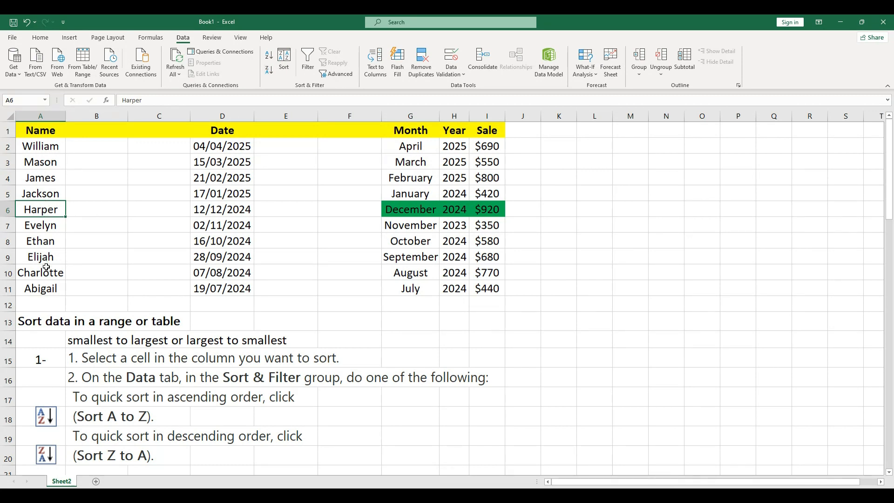
{"action": "left_click", "coordinate": [53, 286]}
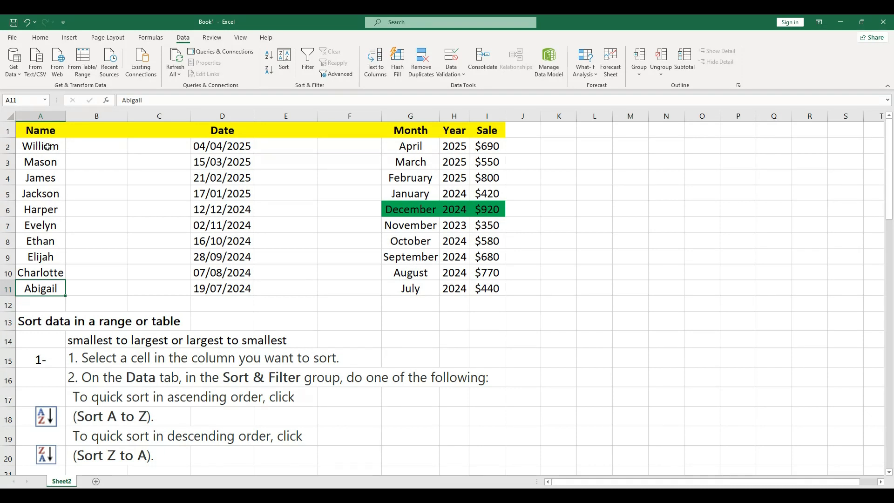
- Sort the Name list in column A in ascending order, A to Z, and check the order of its entries
{"action": "left_click", "coordinate": [50, 178]}
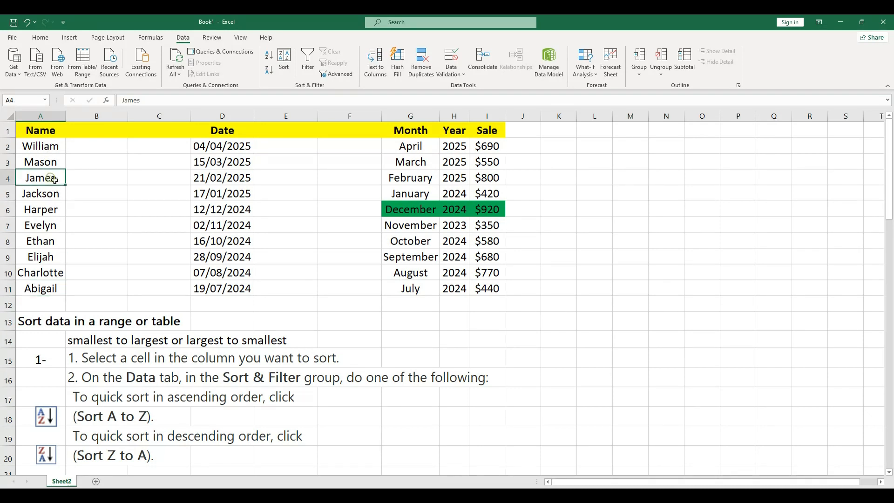
{"action": "left_click", "coordinate": [269, 56]}
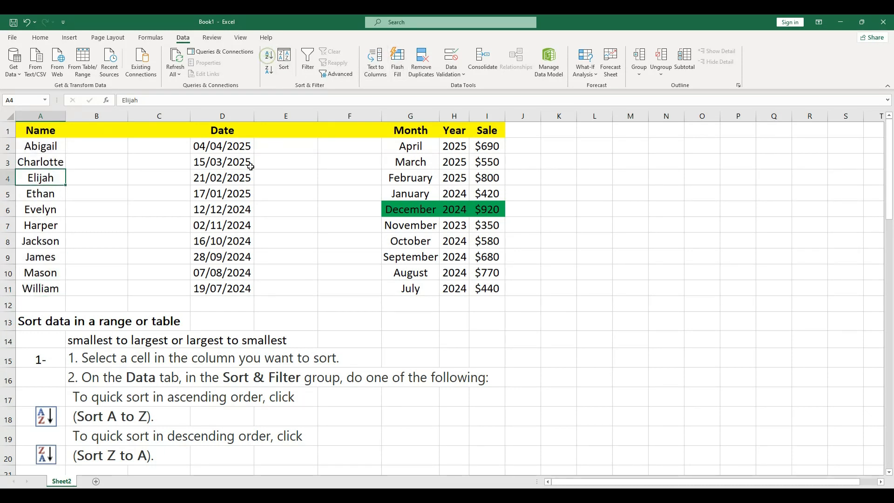
{"action": "left_click", "coordinate": [53, 149]}
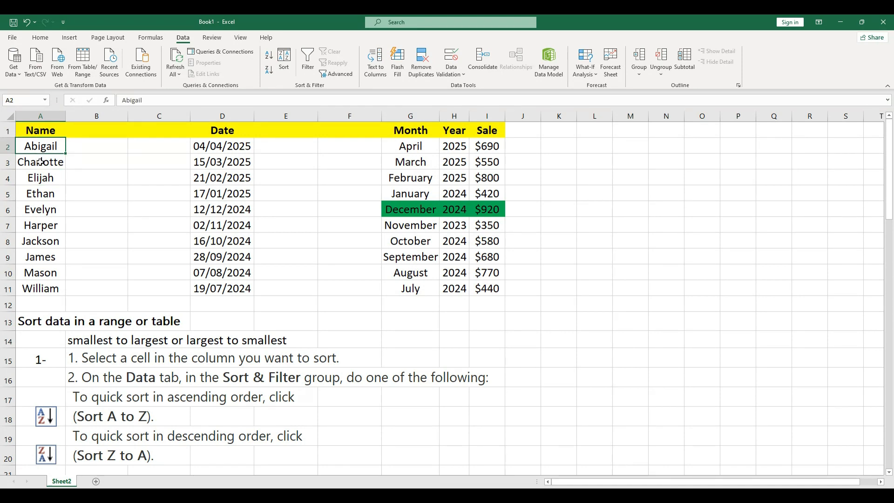
{"action": "left_click", "coordinate": [41, 162]}
{"action": "left_click", "coordinate": [42, 177]}
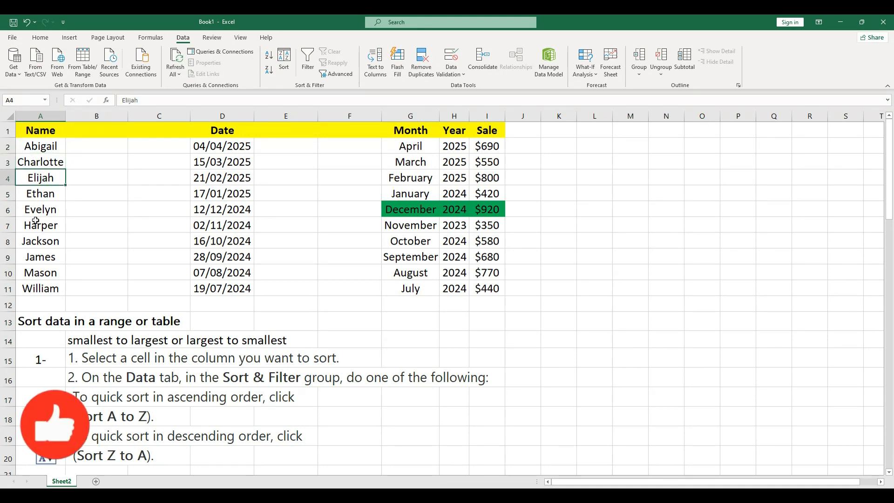
{"action": "left_click_drag", "start_coordinate": [44, 150], "coordinate": [40, 287]}
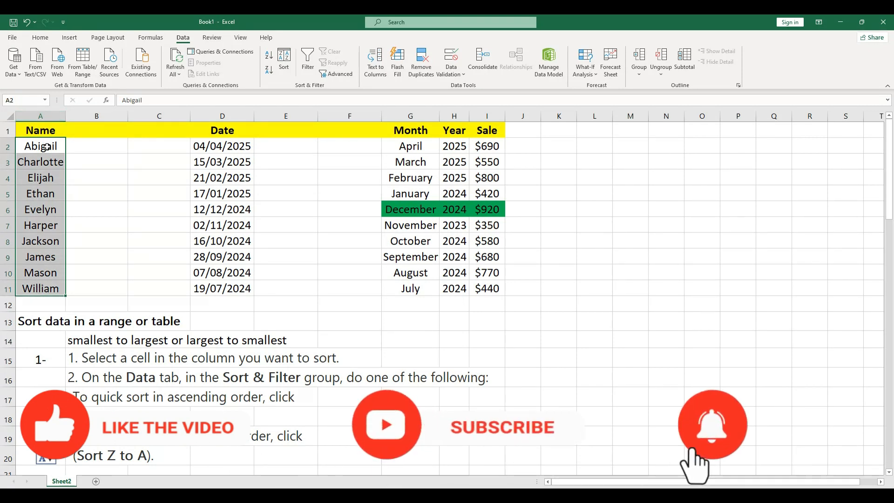
{"action": "left_click", "coordinate": [230, 178]}
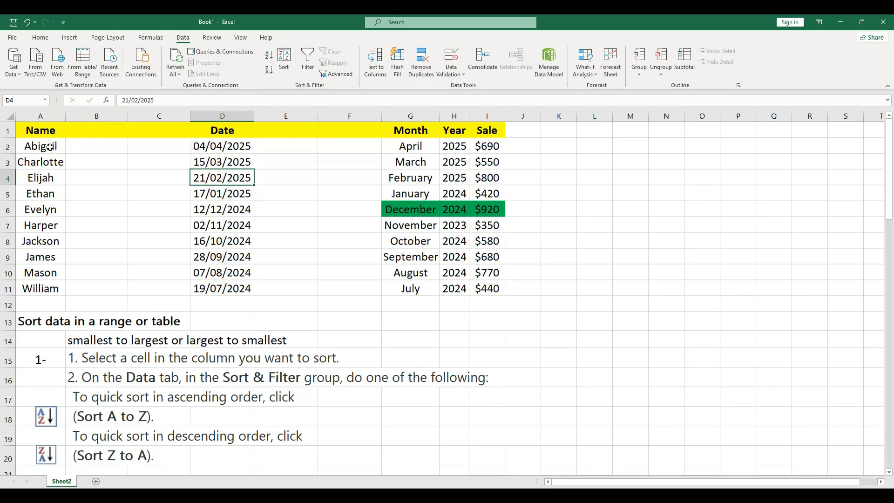
{"action": "left_click_drag", "start_coordinate": [50, 129], "coordinate": [50, 286]}
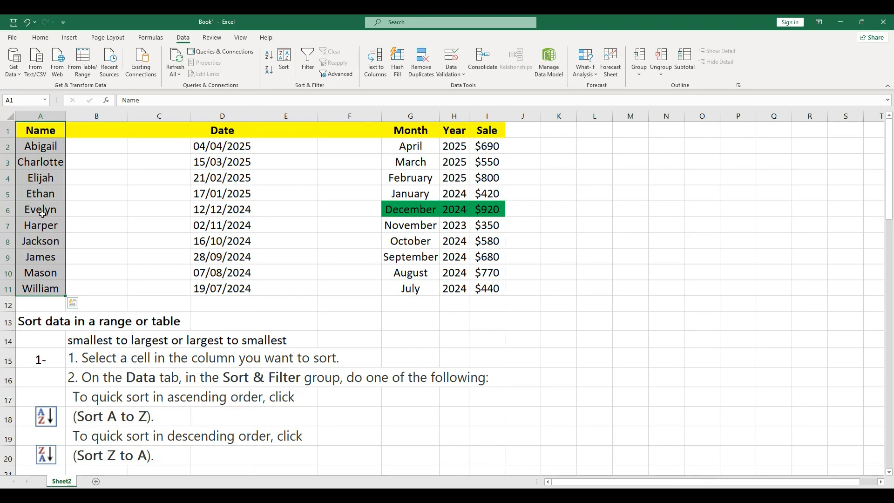
{"action": "left_click", "coordinate": [40, 196]}
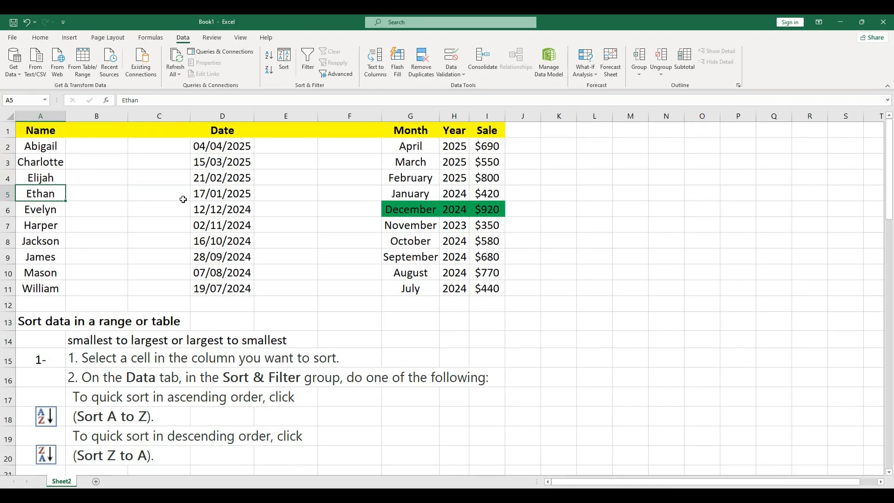
- Sort the Date list in column D in ascending order, from oldest to newest, and check the sorted dates
{"action": "left_click", "coordinate": [222, 195]}
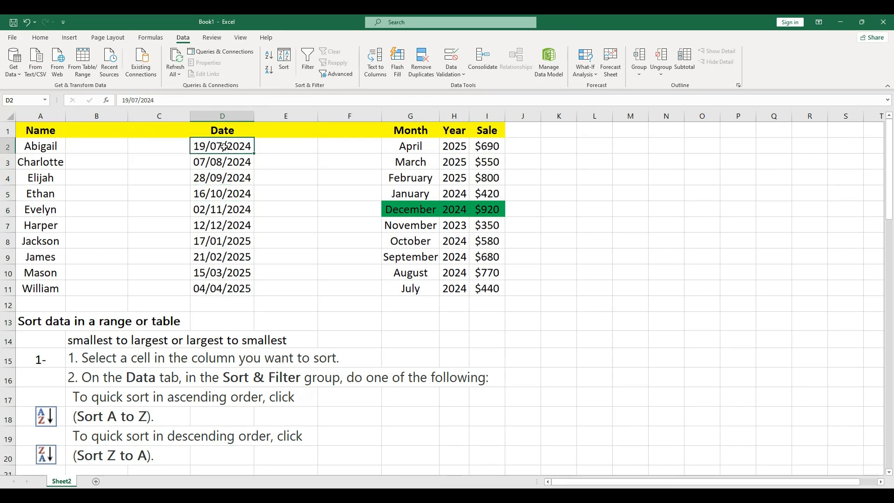
{"action": "left_click_drag", "start_coordinate": [224, 146], "coordinate": [223, 288]}
{"action": "left_click", "coordinate": [235, 146]}
{"action": "left_click", "coordinate": [281, 146]}
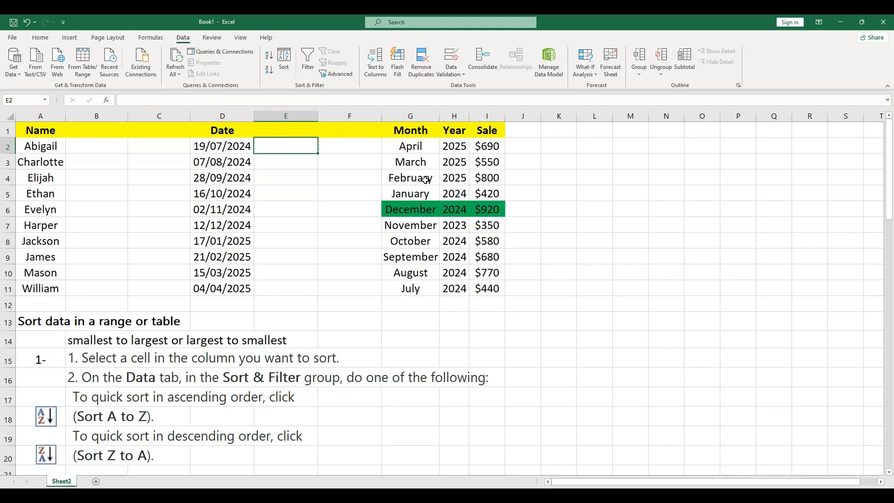
- Sort the Month, Year and Sale table by Month in descending order, Z to A, and review the rearranged rows
{"action": "left_click", "coordinate": [521, 179]}
{"action": "left_click_drag", "start_coordinate": [407, 130], "coordinate": [480, 292]}
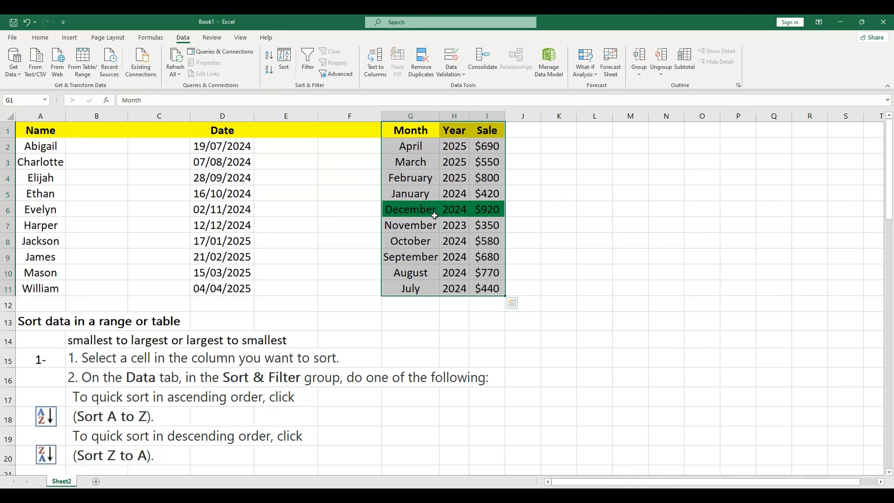
{"action": "left_click", "coordinate": [412, 178]}
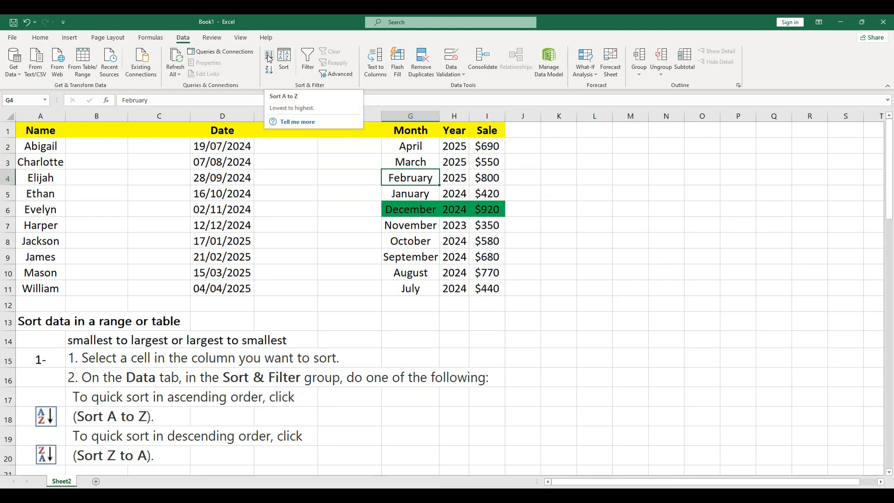
{"action": "left_click", "coordinate": [268, 69]}
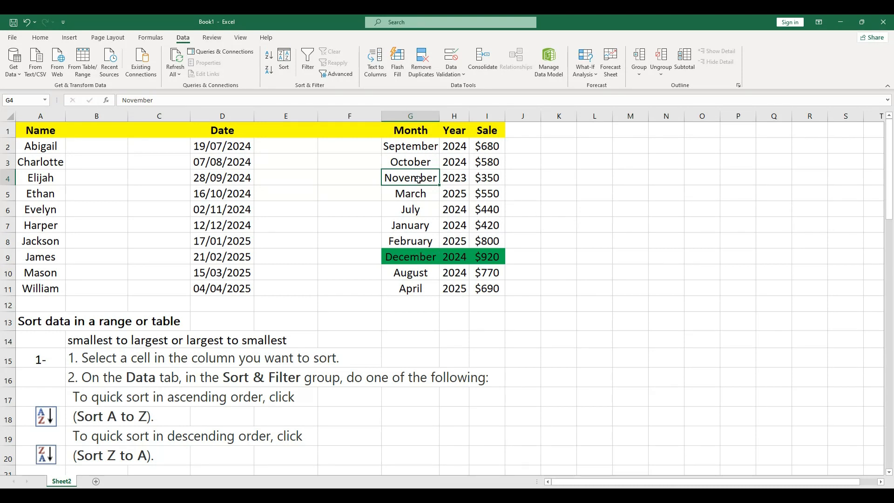
{"action": "left_click_drag", "start_coordinate": [429, 147], "coordinate": [489, 289]}
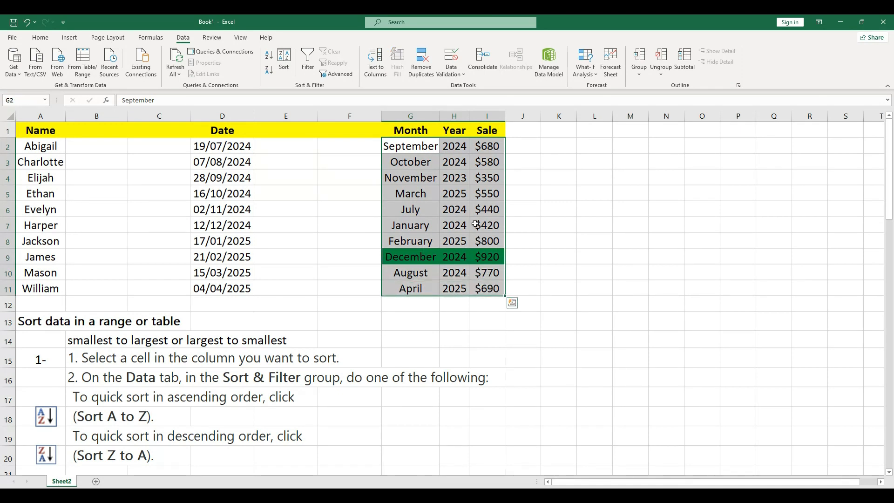
{"action": "left_click", "coordinate": [572, 190]}
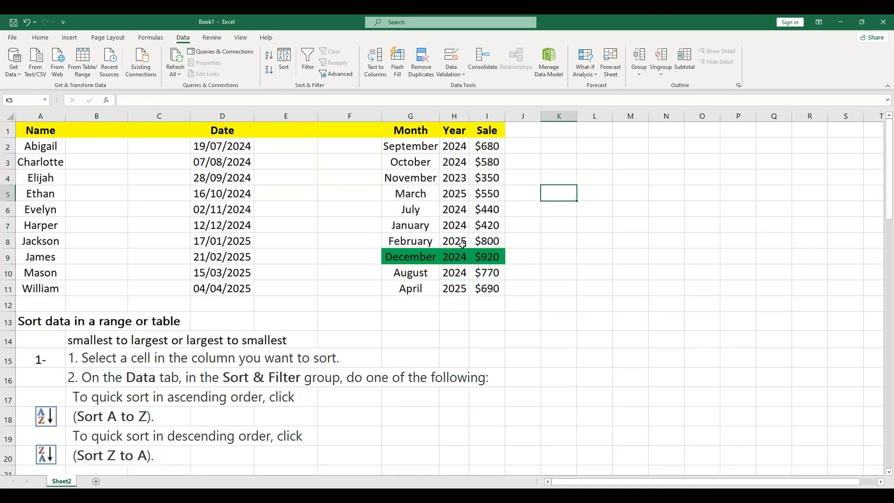
{"action": "left_click", "coordinate": [444, 181]}
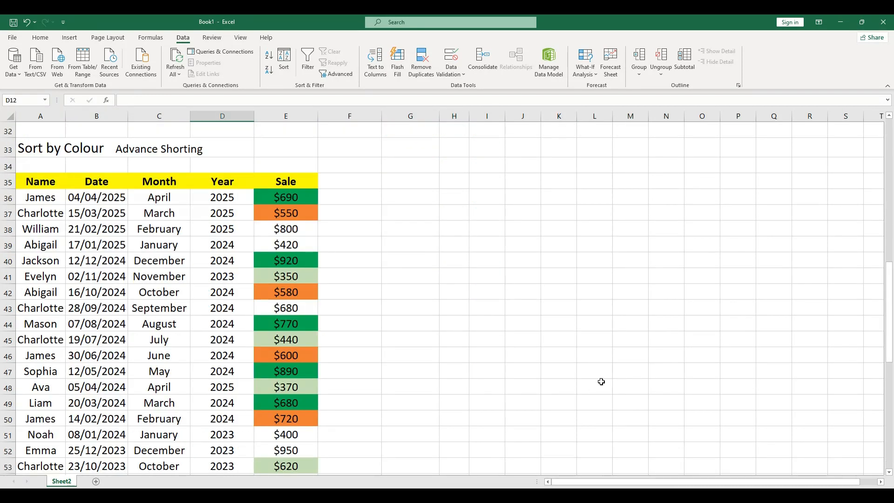
- Select the Sort by Colour table, A35:E53, including its header row, and open the Sort dialog for it
{"action": "scroll", "coordinate": [572, 365], "scroll_direction": "down", "scroll_amount": 1}
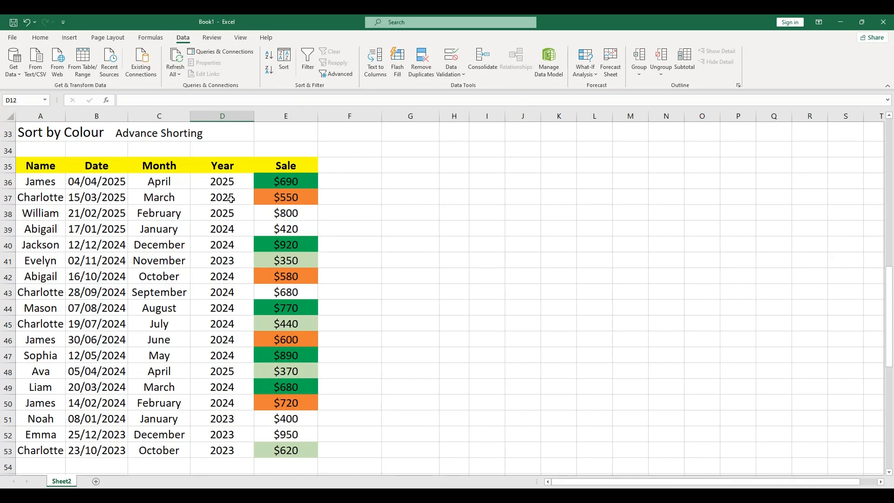
{"action": "left_click", "coordinate": [308, 192]}
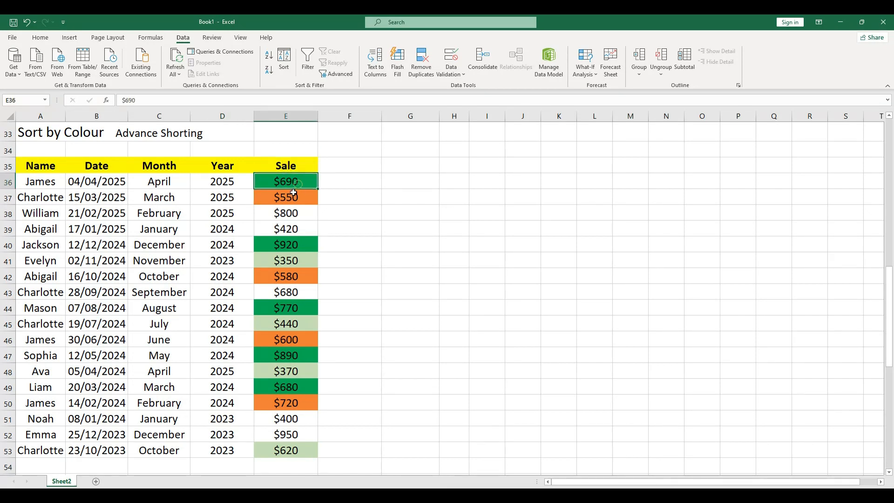
{"action": "left_click_drag", "start_coordinate": [46, 169], "coordinate": [299, 450]}
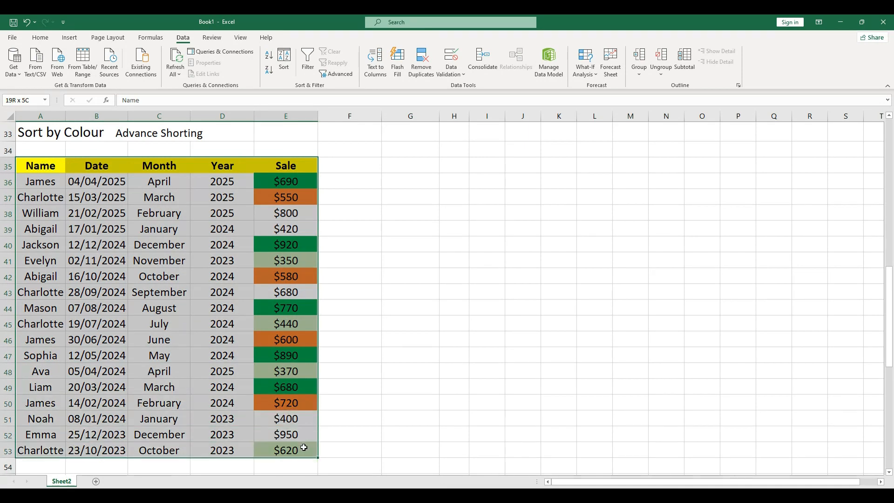
{"action": "left_click", "coordinate": [285, 59]}
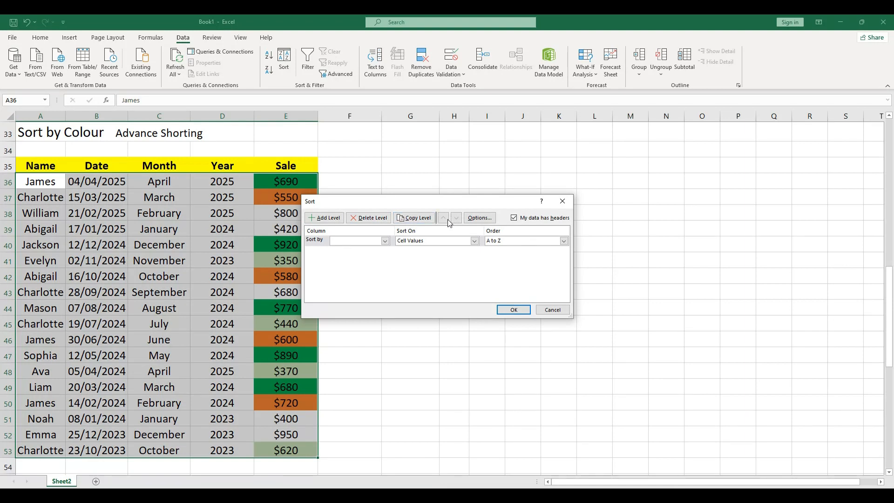
- Switch the "My data has headers" option off and on again to compare which rows the sort includes
{"action": "left_click", "coordinate": [514, 218]}
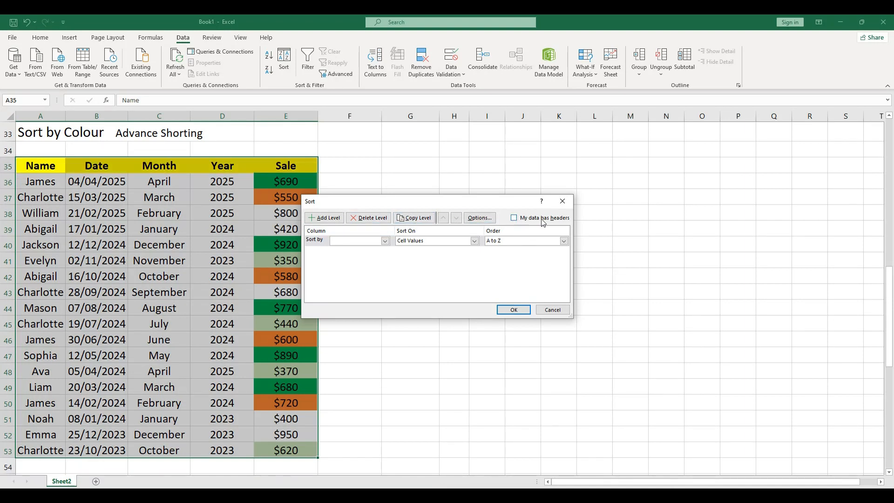
{"action": "left_click", "coordinate": [514, 219]}
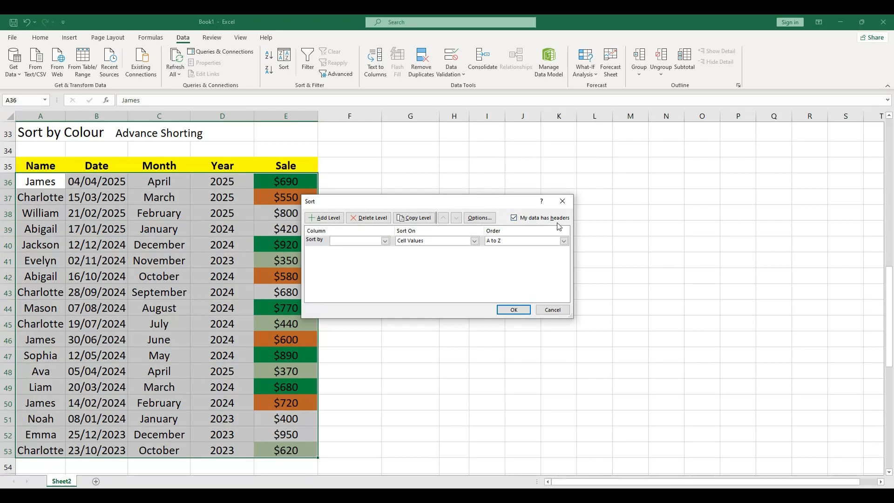
{"action": "left_click", "coordinate": [515, 218]}
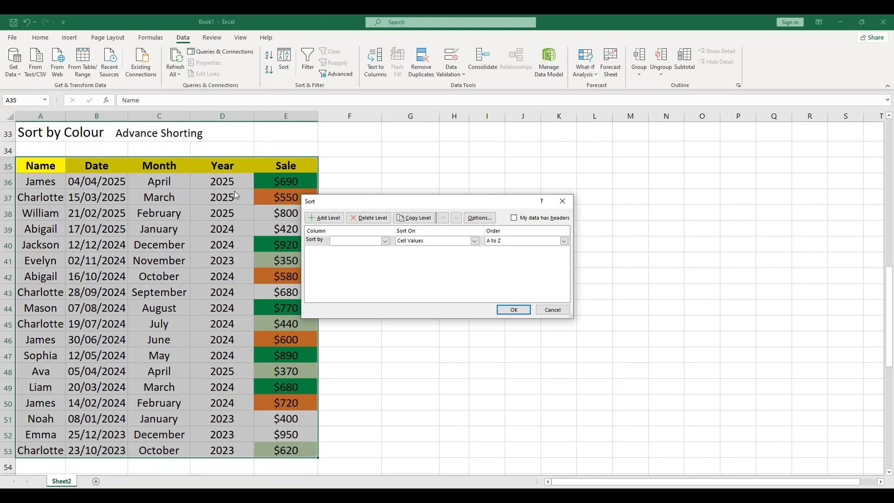
{"action": "left_click", "coordinate": [514, 218]}
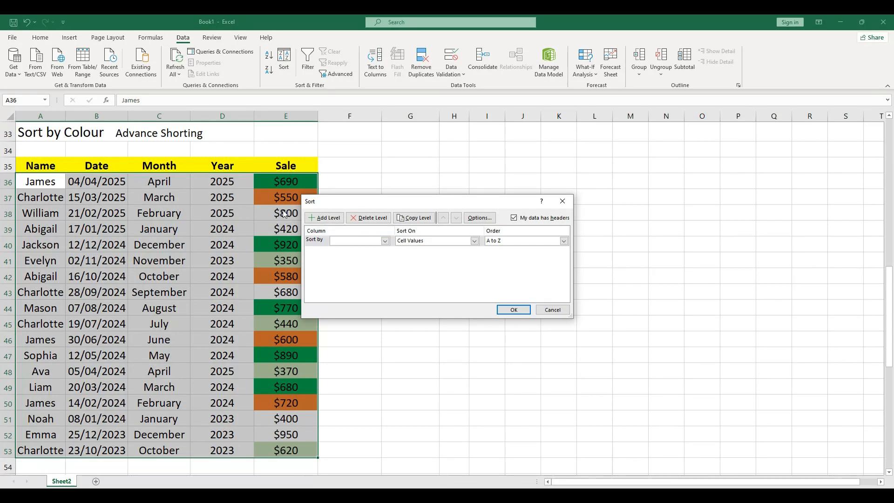
- Set the first sort level to the Sale column, sorted on Cell Color
{"action": "left_click", "coordinate": [384, 242]}
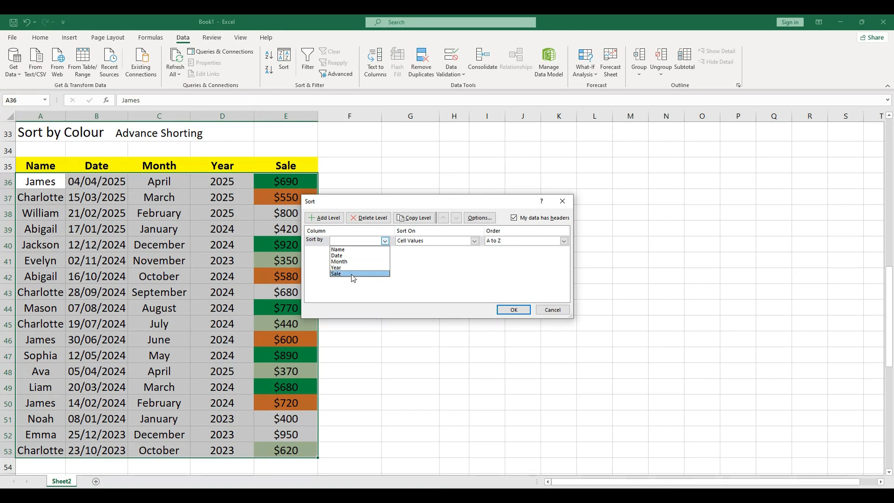
{"action": "left_click", "coordinate": [352, 274]}
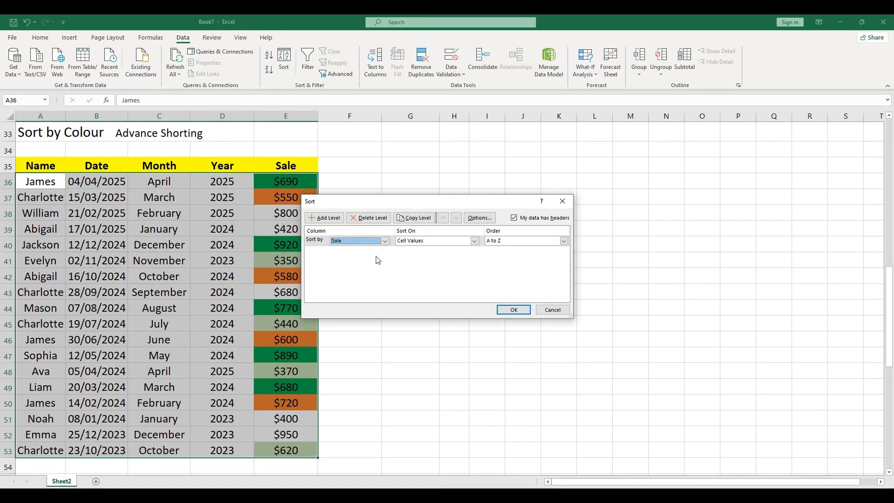
{"action": "left_click", "coordinate": [474, 241]}
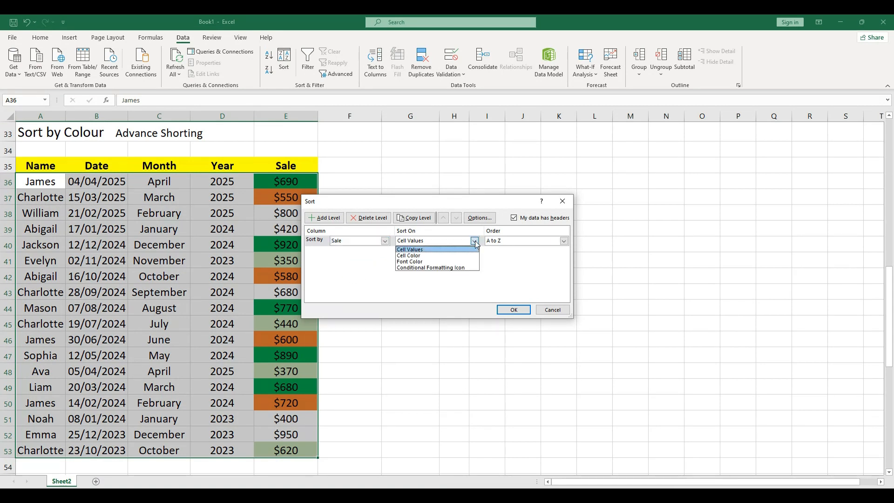
{"action": "left_click", "coordinate": [425, 256]}
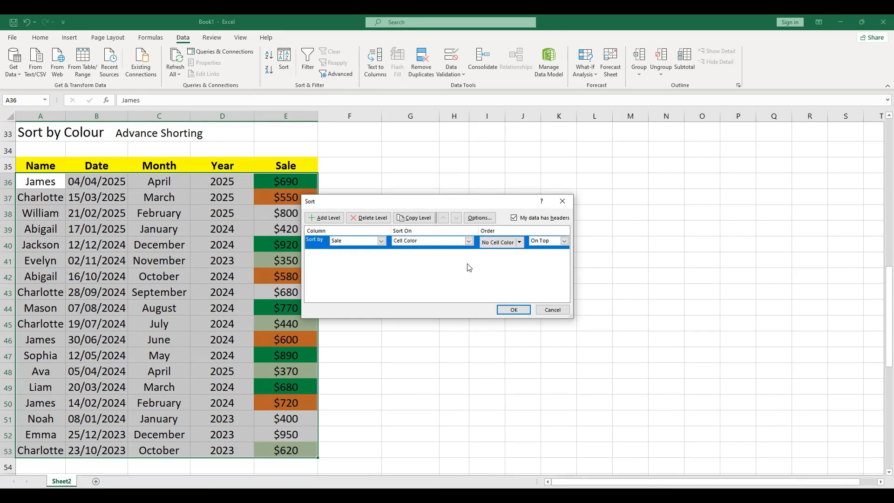
- Set the first level's order to dark green, placed On Top
{"action": "left_click", "coordinate": [520, 242]}
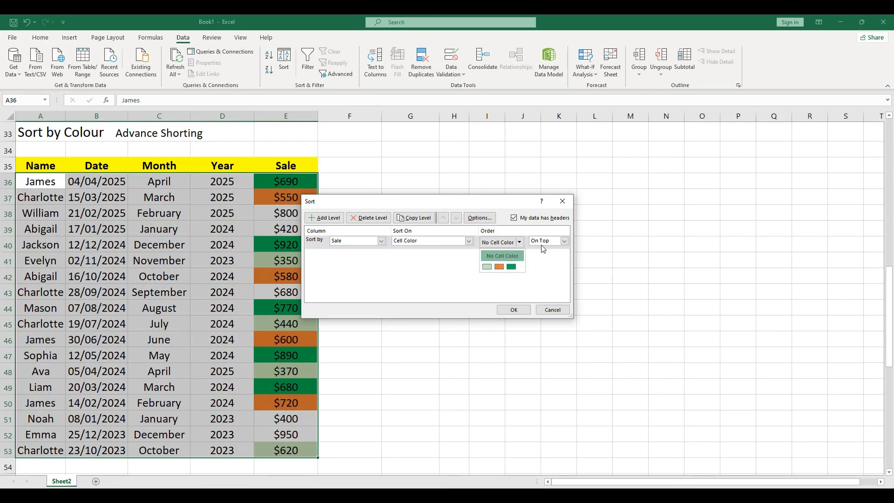
{"action": "left_click", "coordinate": [566, 241]}
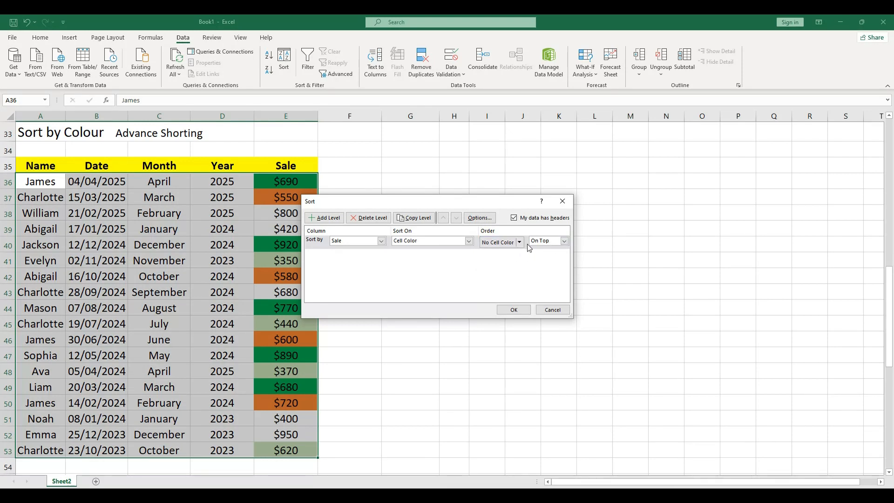
{"action": "left_click", "coordinate": [520, 242]}
{"action": "left_click", "coordinate": [519, 242]}
{"action": "left_click", "coordinate": [520, 243]}
{"action": "left_click", "coordinate": [514, 267]}
{"action": "left_click", "coordinate": [564, 241]}
{"action": "left_click", "coordinate": [542, 249]}
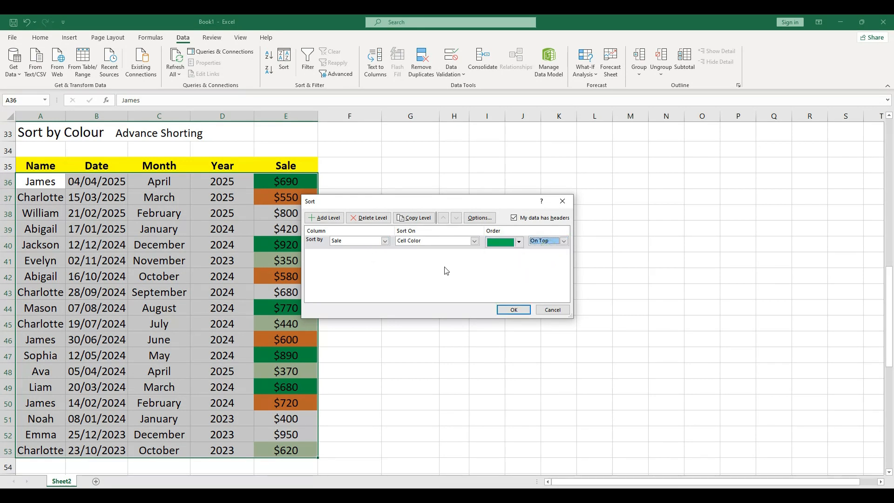
- Add a second sort level on Sale by Cell Color, with orange placed On Top
{"action": "left_click", "coordinate": [338, 218]}
{"action": "left_click", "coordinate": [386, 254]}
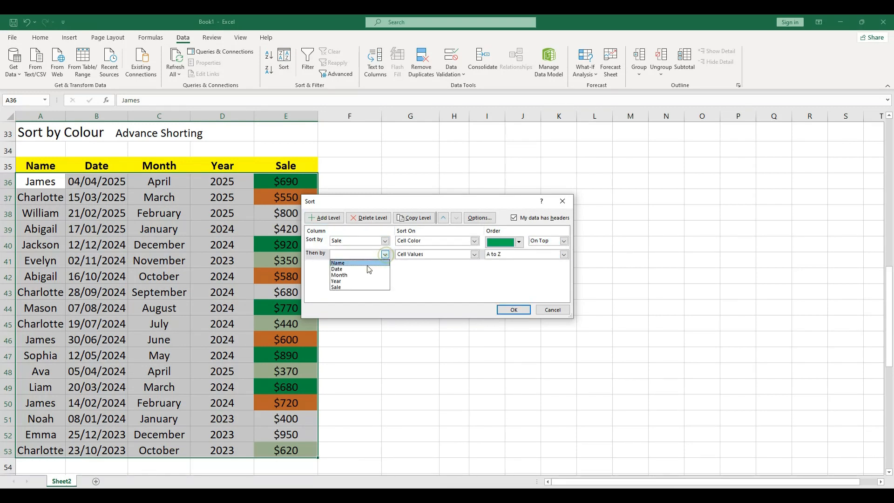
{"action": "left_click", "coordinate": [356, 288]}
{"action": "left_click", "coordinate": [474, 254]}
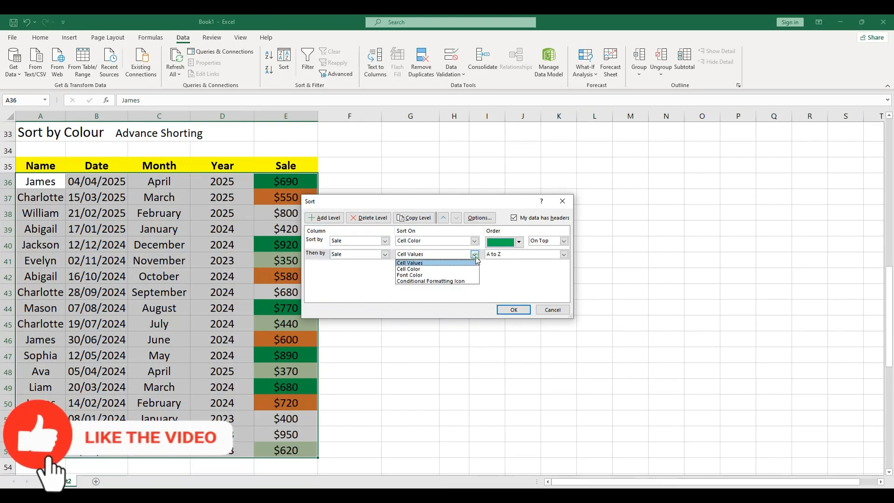
{"action": "left_click", "coordinate": [453, 266]}
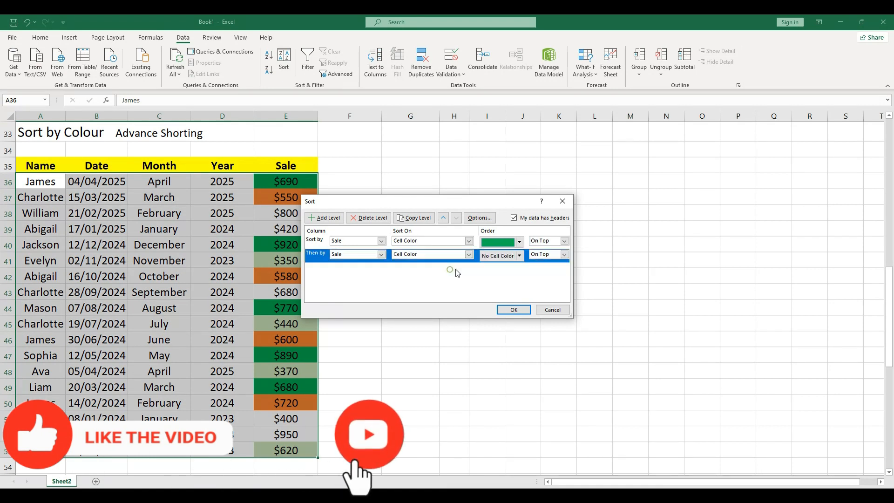
{"action": "left_click", "coordinate": [519, 255]}
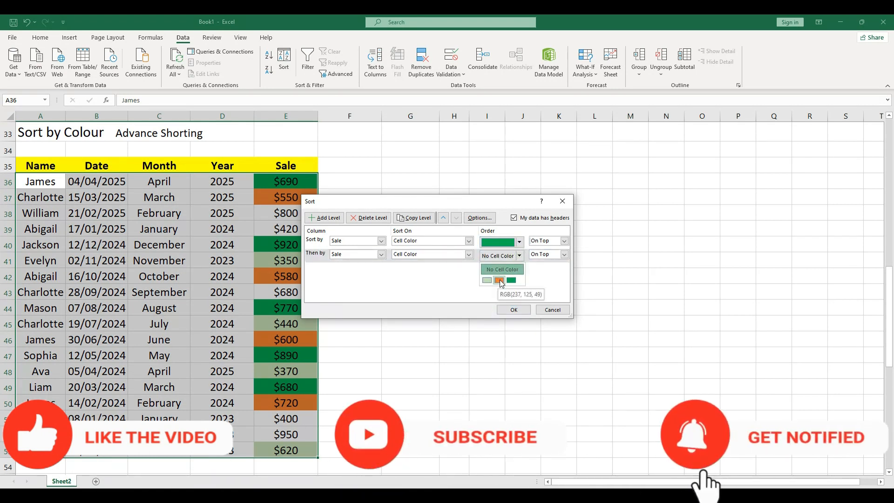
{"action": "left_click", "coordinate": [499, 280]}
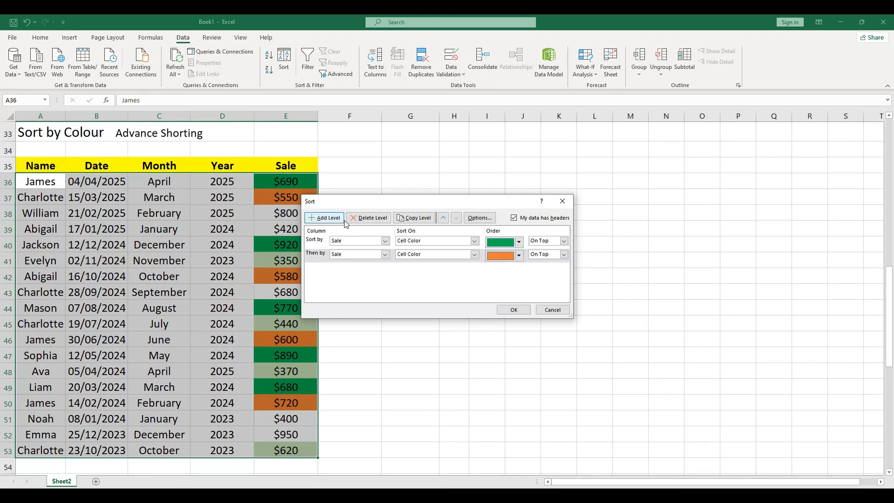
- Copy the orange level as a third sort level and set it to light green, placed On Bottom
{"action": "left_click", "coordinate": [416, 219]}
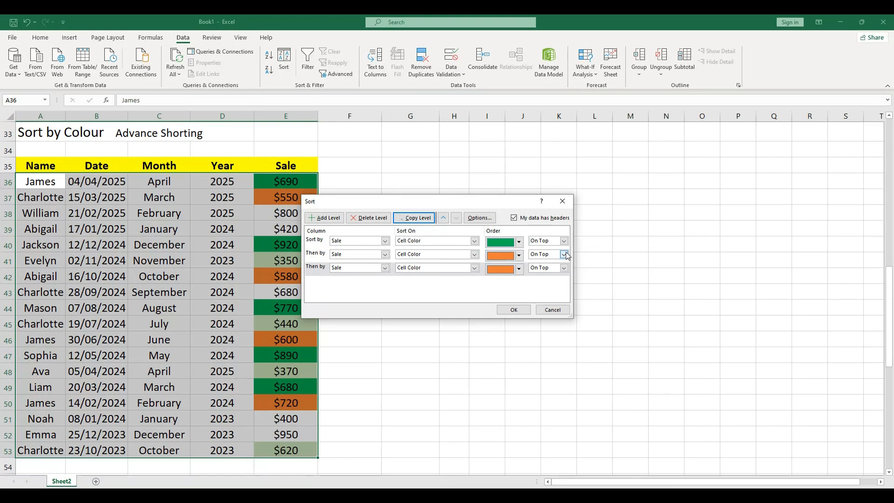
{"action": "left_click", "coordinate": [519, 269]}
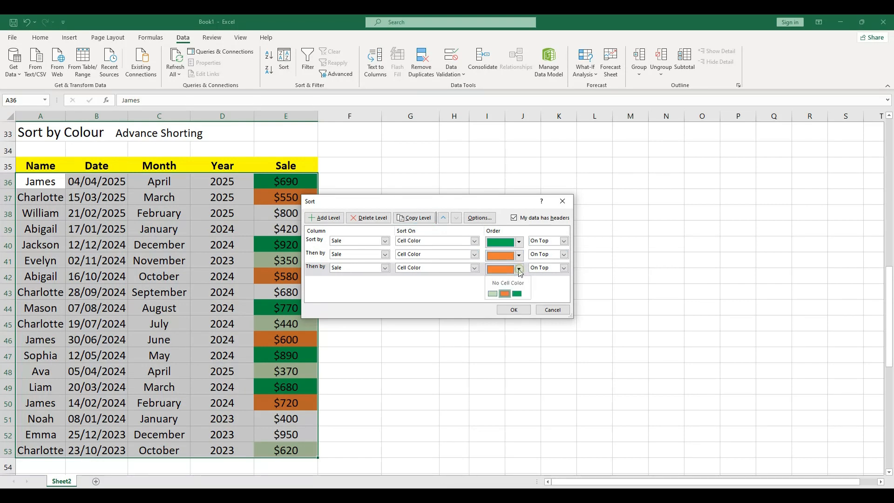
{"action": "left_click", "coordinate": [492, 294]}
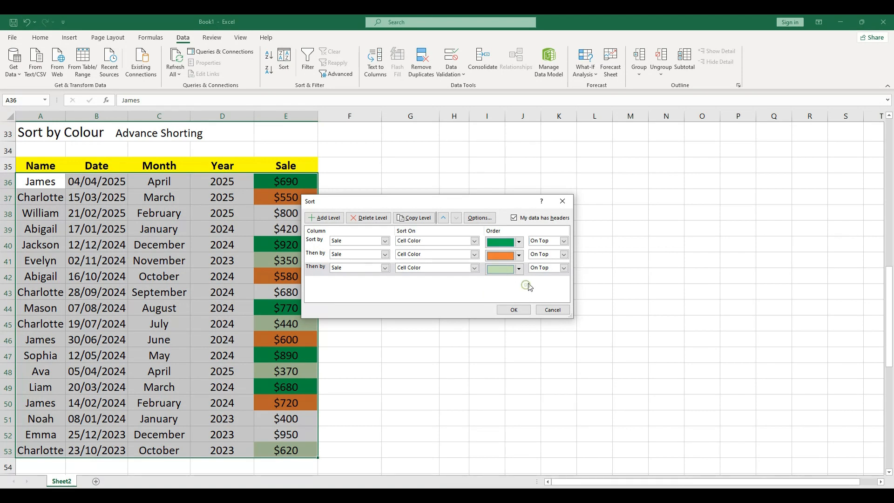
{"action": "left_click", "coordinate": [565, 268]}
{"action": "left_click", "coordinate": [542, 283]}
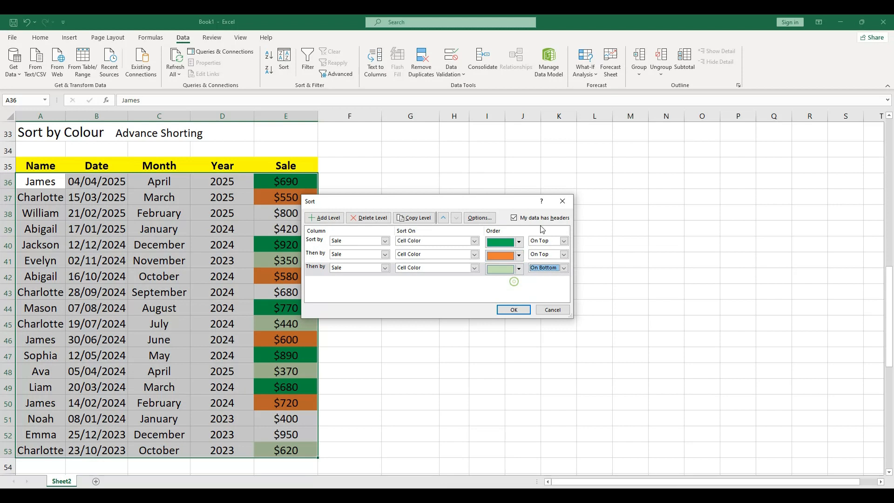
- Apply the three-level colour sort and review the colour groups in the Sale column
{"action": "left_click", "coordinate": [513, 310]}
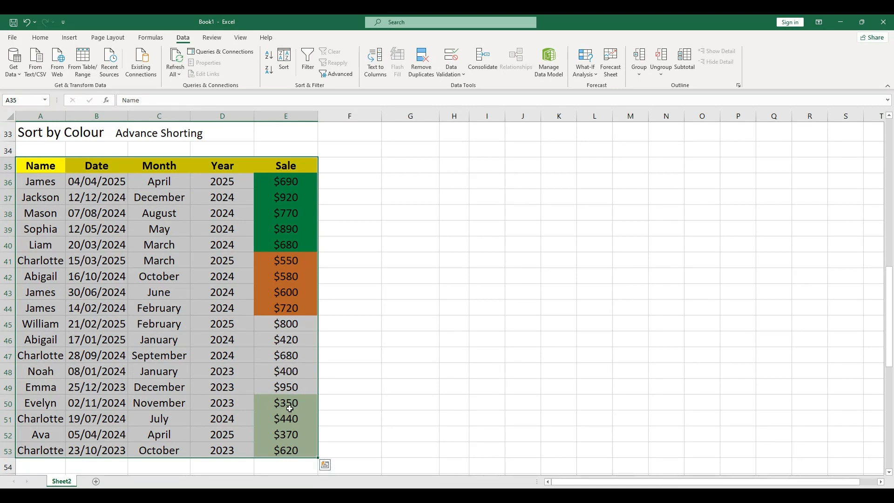
{"action": "left_click", "coordinate": [299, 325]}
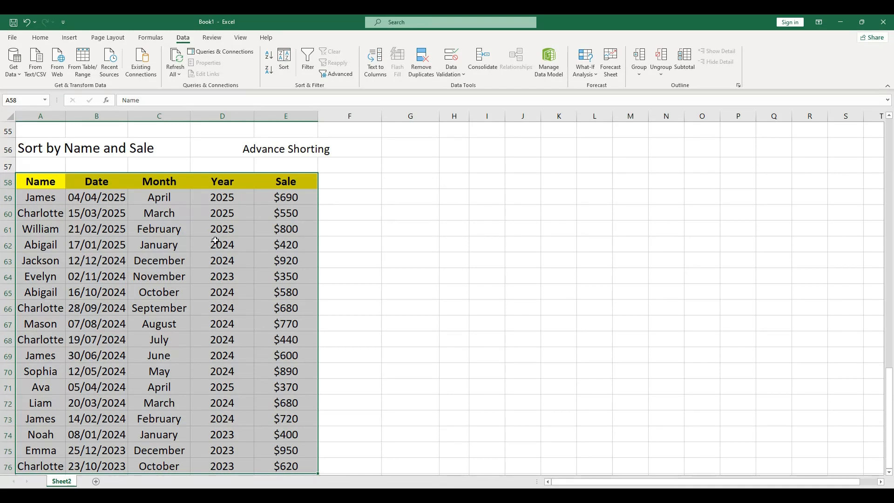
{"action": "scroll", "coordinate": [215, 242], "scroll_direction": "up", "scroll_amount": 8}
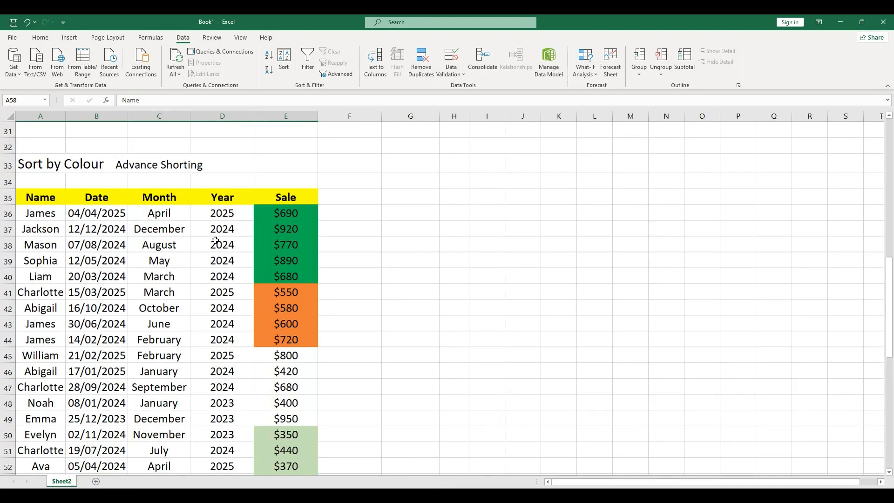
{"action": "left_click", "coordinate": [289, 214]}
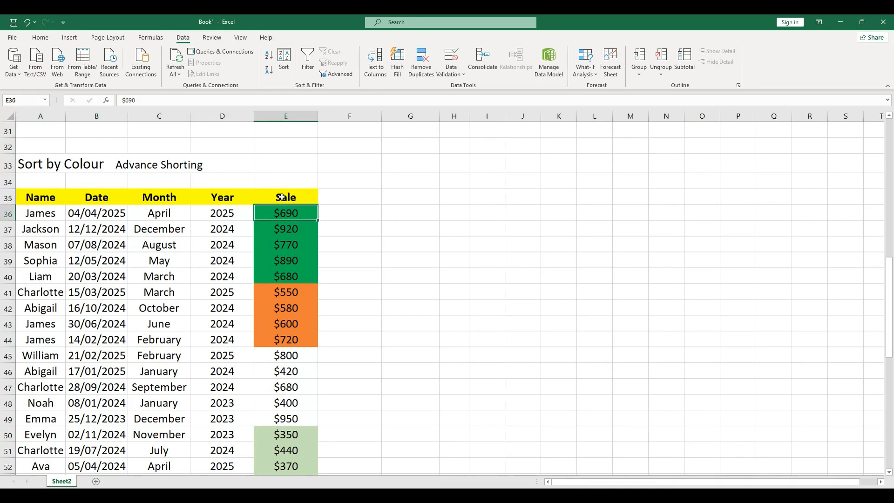
- Open the Sort dialog for the Sort by Name and Sale table, A58:E76, and set the first level to Name
{"action": "scroll", "coordinate": [286, 282], "scroll_direction": "down", "scroll_amount": 8}
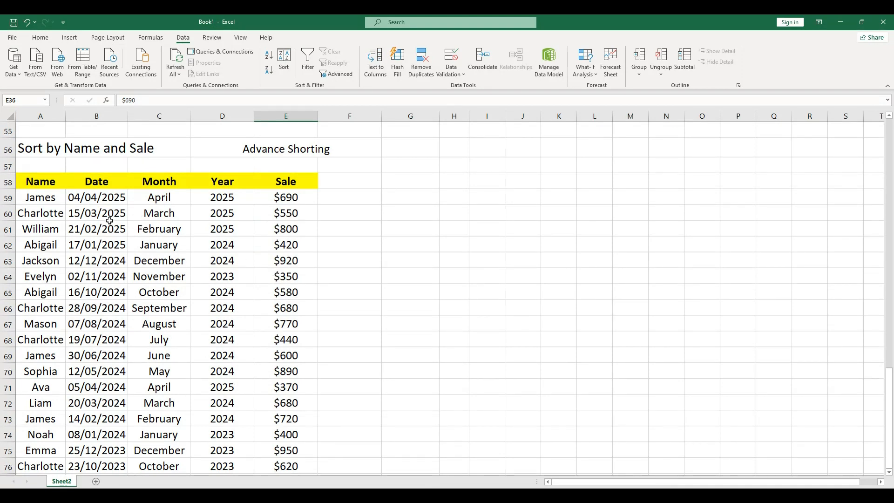
{"action": "left_click_drag", "start_coordinate": [49, 186], "coordinate": [286, 467]}
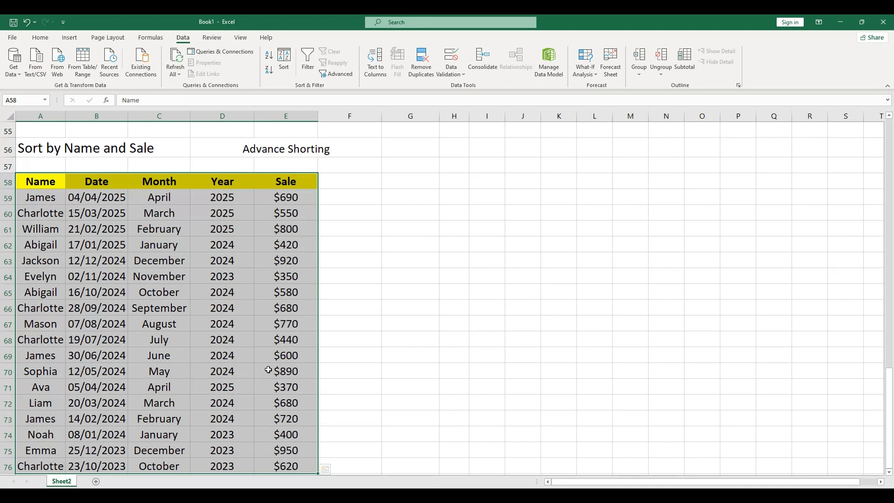
{"action": "left_click", "coordinate": [283, 58]}
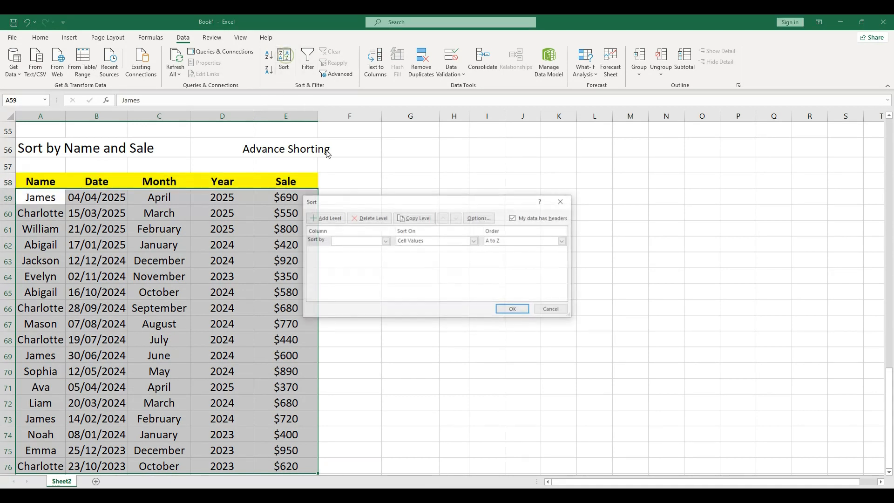
{"action": "left_click", "coordinate": [385, 244]}
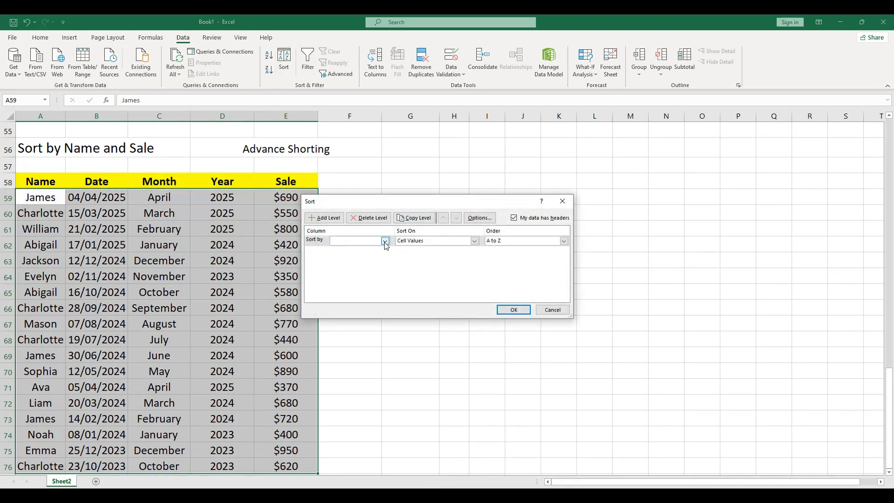
{"action": "left_click", "coordinate": [364, 250]}
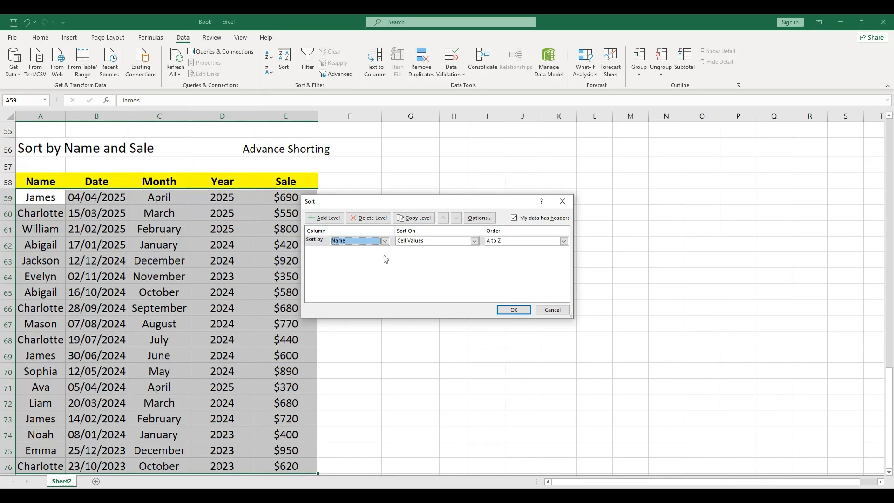
{"action": "left_click", "coordinate": [387, 241]}
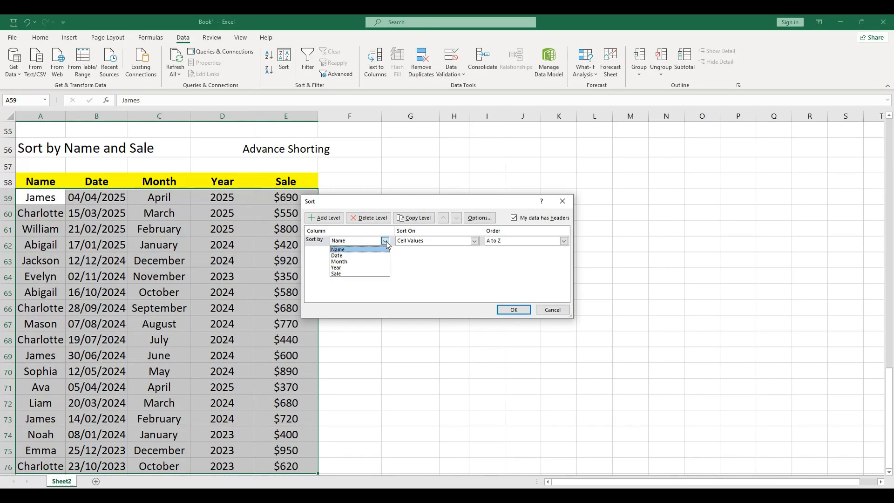
{"action": "left_click", "coordinate": [362, 248]}
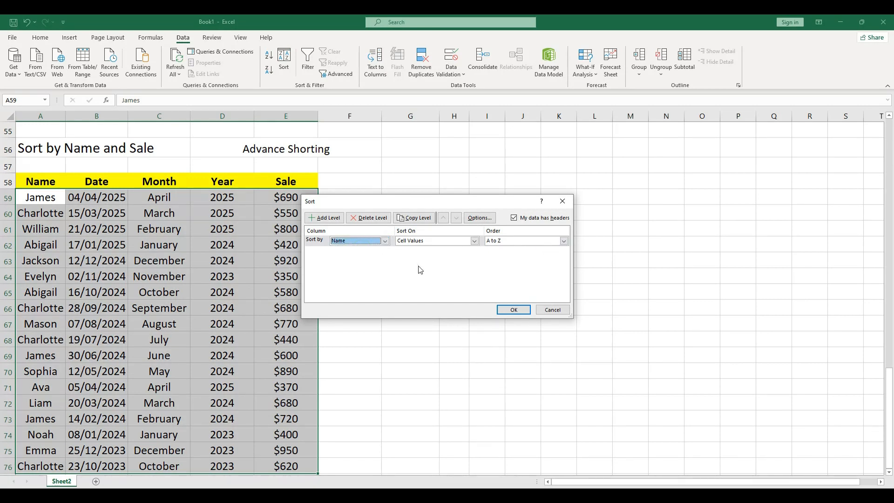
{"action": "left_click", "coordinate": [329, 223]}
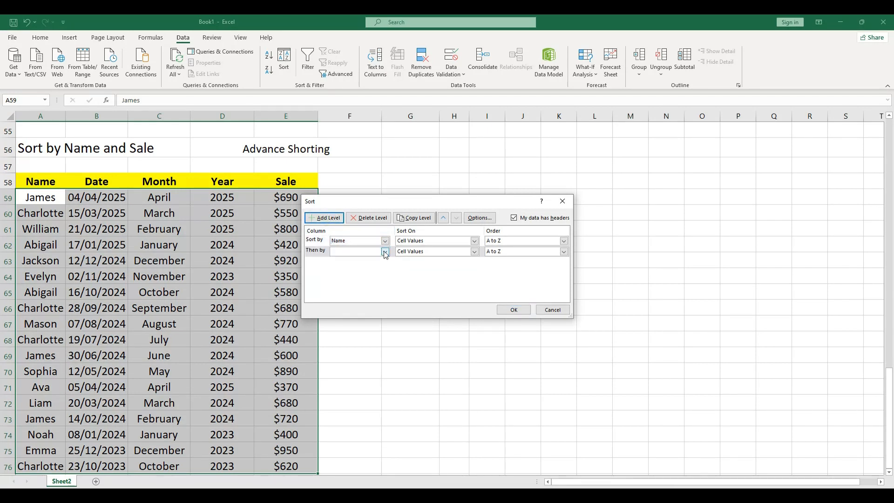
{"action": "left_click", "coordinate": [384, 252]}
{"action": "left_click", "coordinate": [339, 284]}
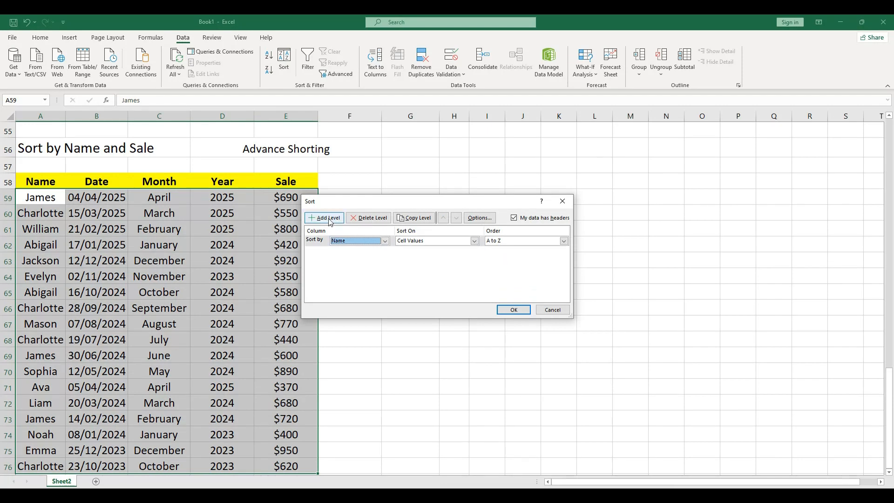
- Add a second sort level on Sale by Cell Values, A to Z, and apply the two-level sort
{"action": "left_click", "coordinate": [329, 222]}
{"action": "left_click", "coordinate": [385, 251]}
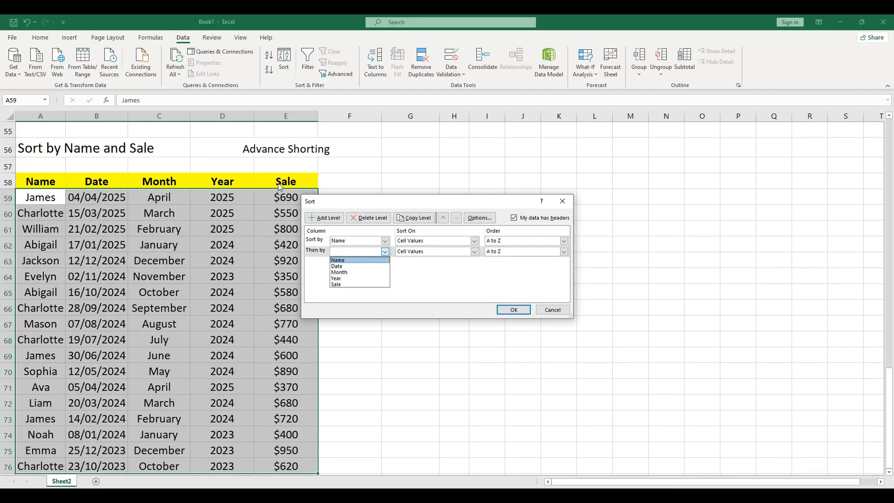
{"action": "left_click", "coordinate": [338, 284]}
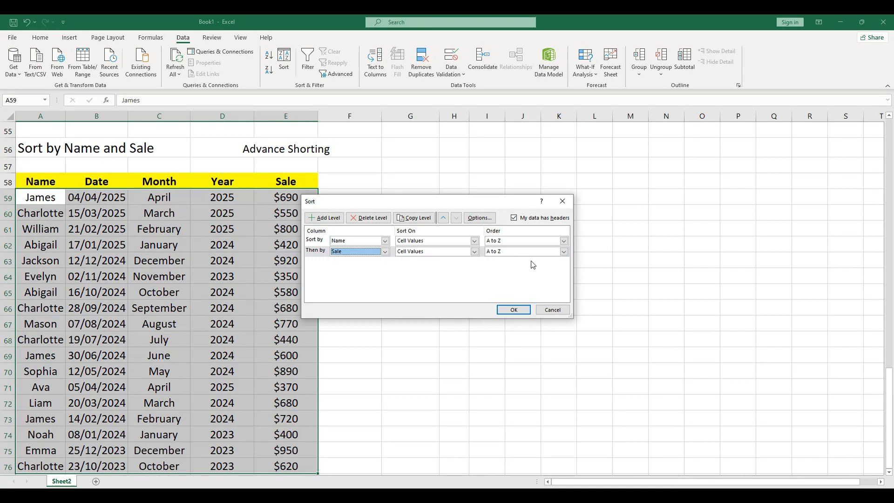
{"action": "left_click", "coordinate": [500, 272]}
{"action": "left_click", "coordinate": [507, 309]}
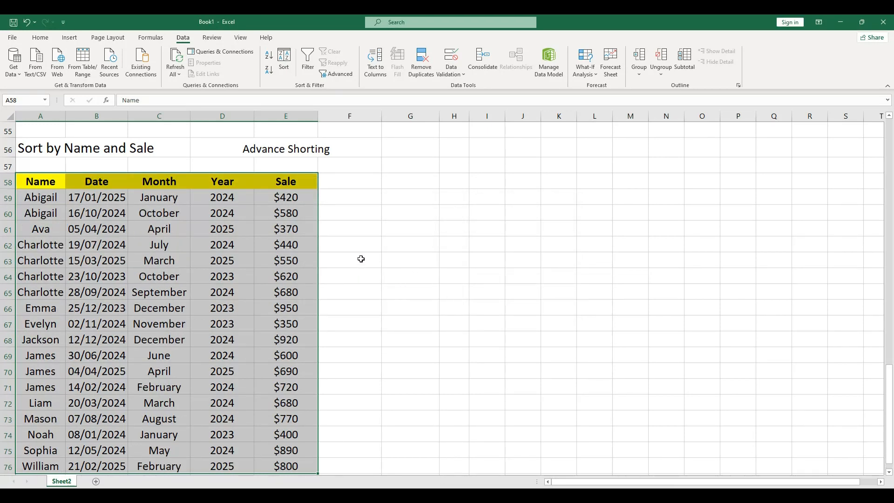
- Examine the first three sorted names in A59:A61 and their Sale values in E59:E61
{"action": "left_click", "coordinate": [373, 251]}
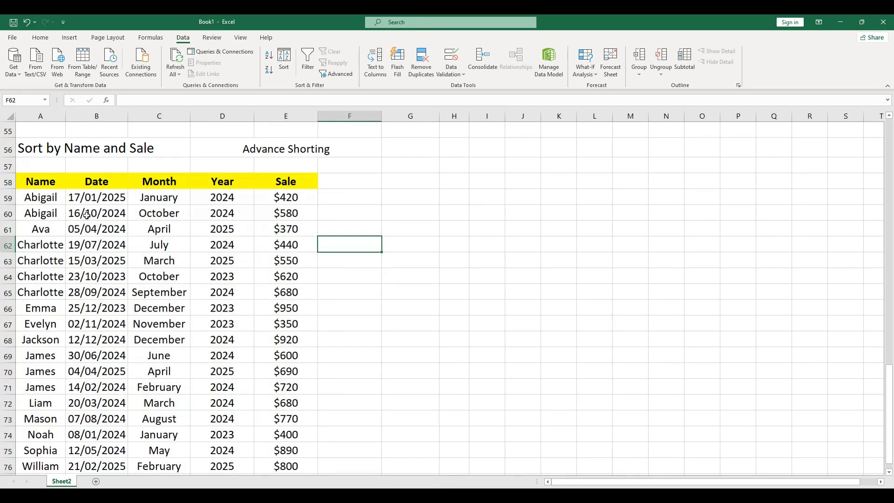
{"action": "left_click_drag", "start_coordinate": [50, 201], "coordinate": [49, 232]}
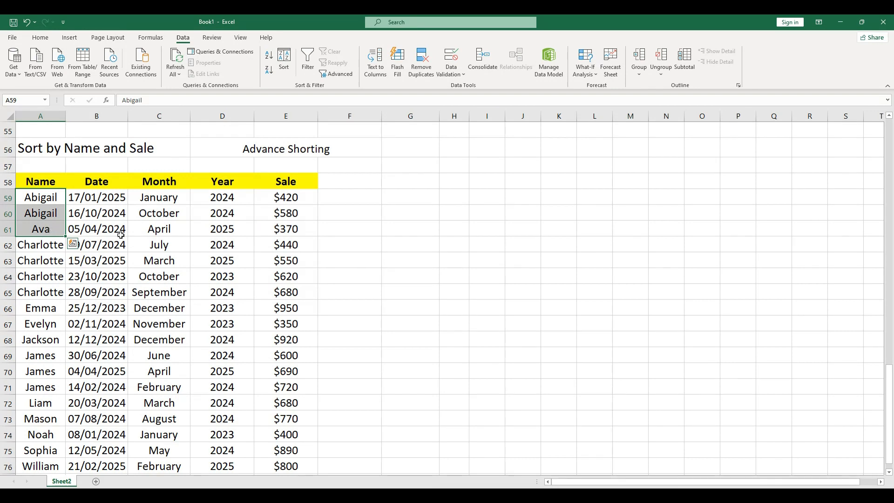
{"action": "left_click", "coordinate": [303, 198]}
{"action": "left_click_drag", "start_coordinate": [304, 198], "coordinate": [303, 228]}
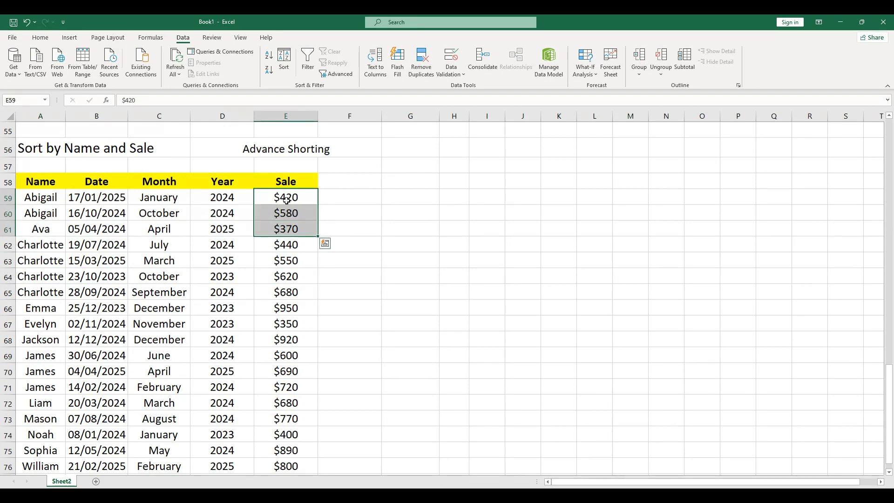